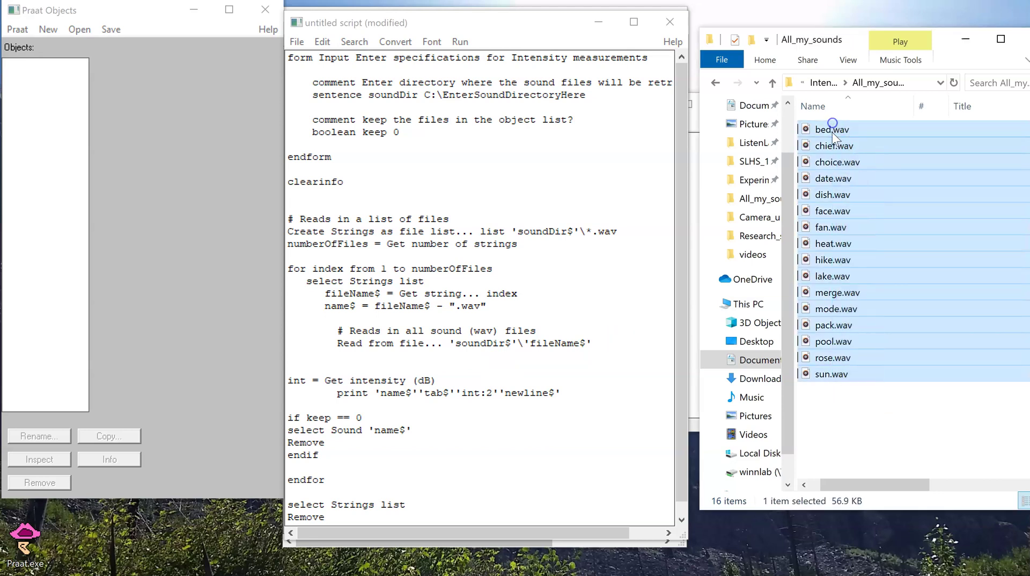
- Clear the sound file selection and bring the intensity measurement script forward
click(853, 409)
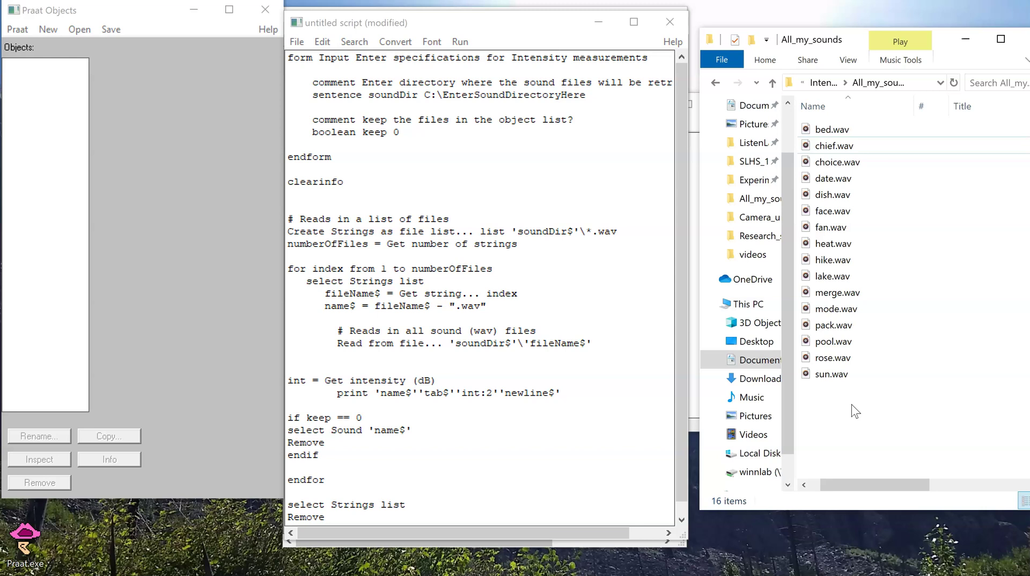
click(828, 384)
click(562, 211)
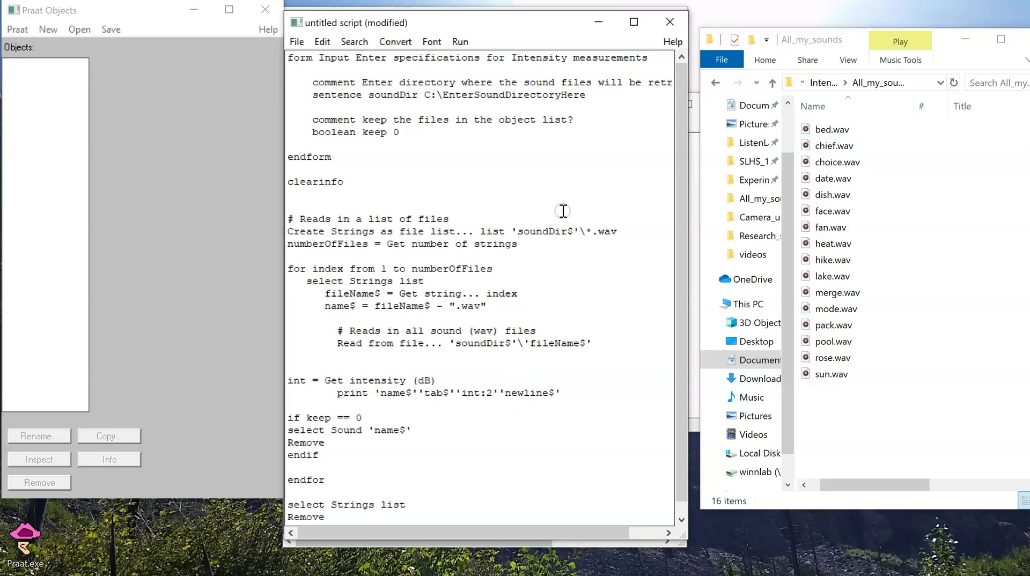
click(560, 222)
- Run the measurement script with soundDir set to the copied All_my_sounds path and review the intensities
key(ctrl+r)
drag(501, 111, 305, 110)
click(920, 83)
key(ctrl+c)
click(491, 111)
key(ctrl+v)
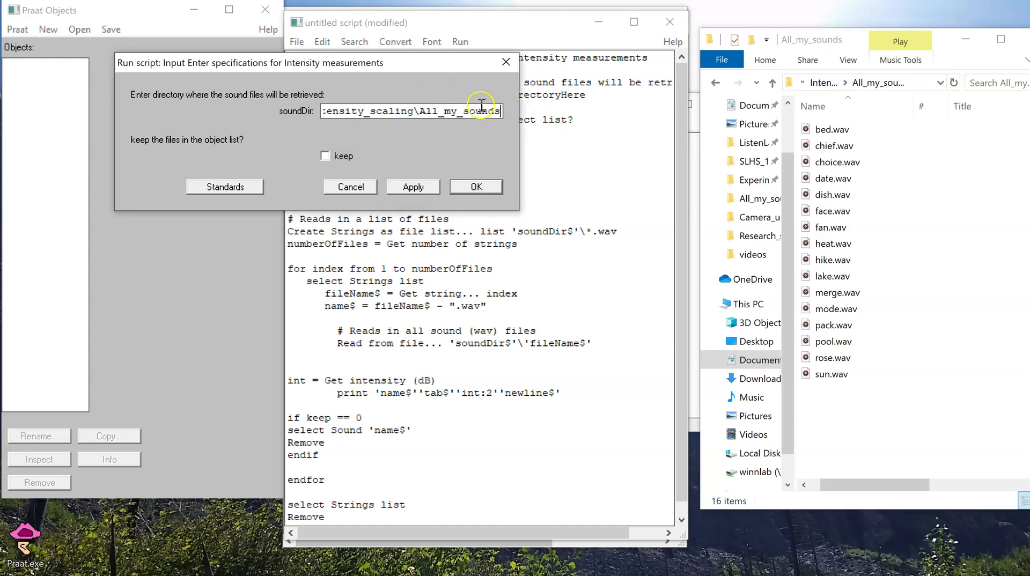
click(498, 186)
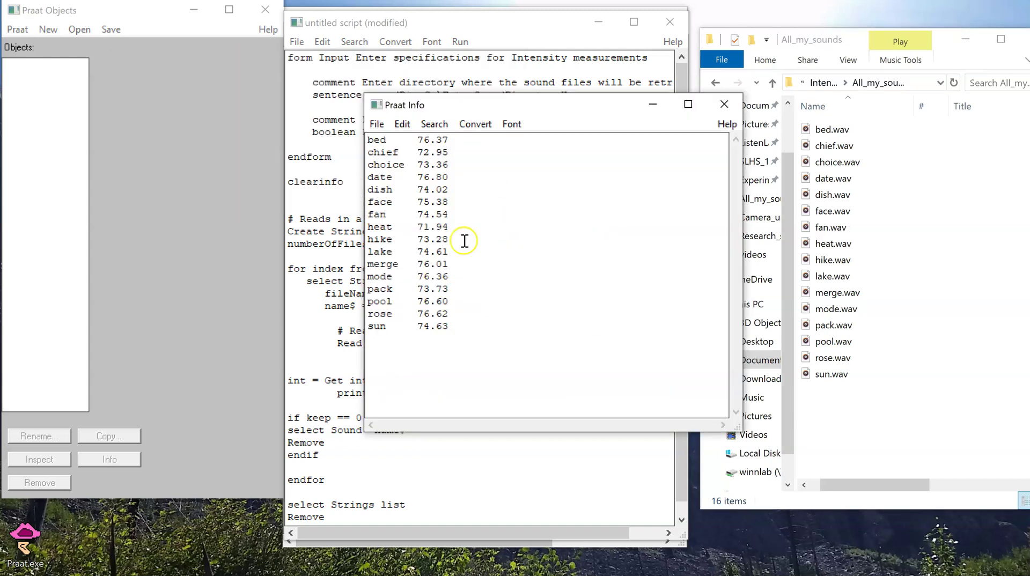
drag(460, 327, 380, 134)
click(406, 165)
- Minimize the results and measurement script windows and bring the scaling script forward
click(652, 104)
click(602, 25)
click(503, 209)
- Run the scaling script with a 73 dB target and soundDir pasted as All_my_sounds
key(ctrl+r)
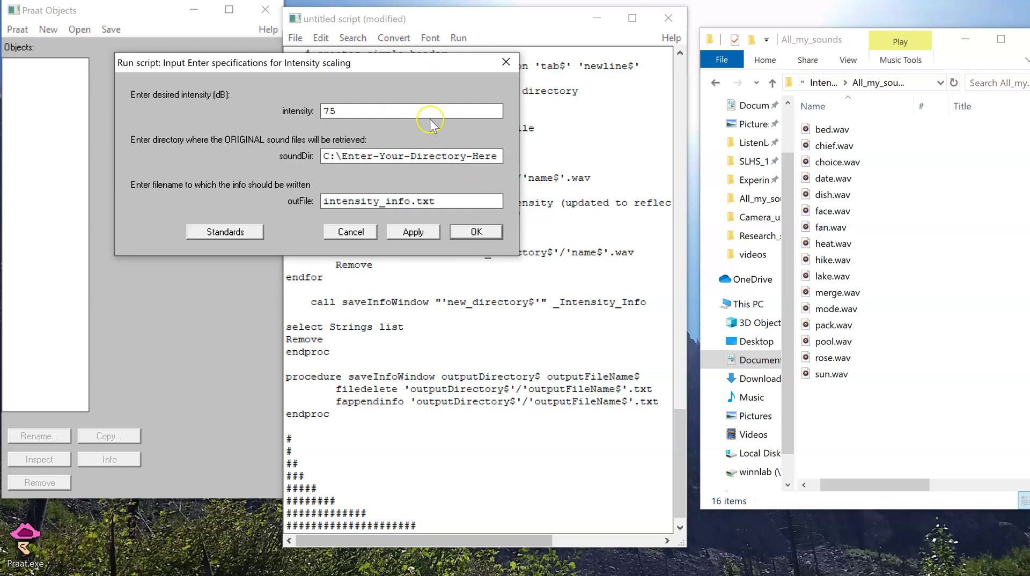
double_click(339, 114)
text(73)
key(Tab)
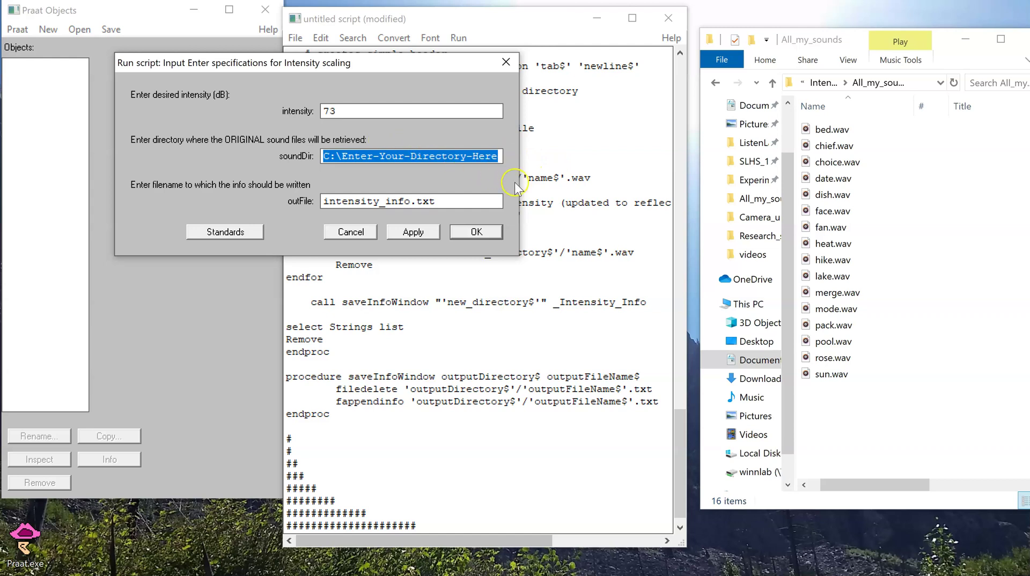
key(ctrl+v)
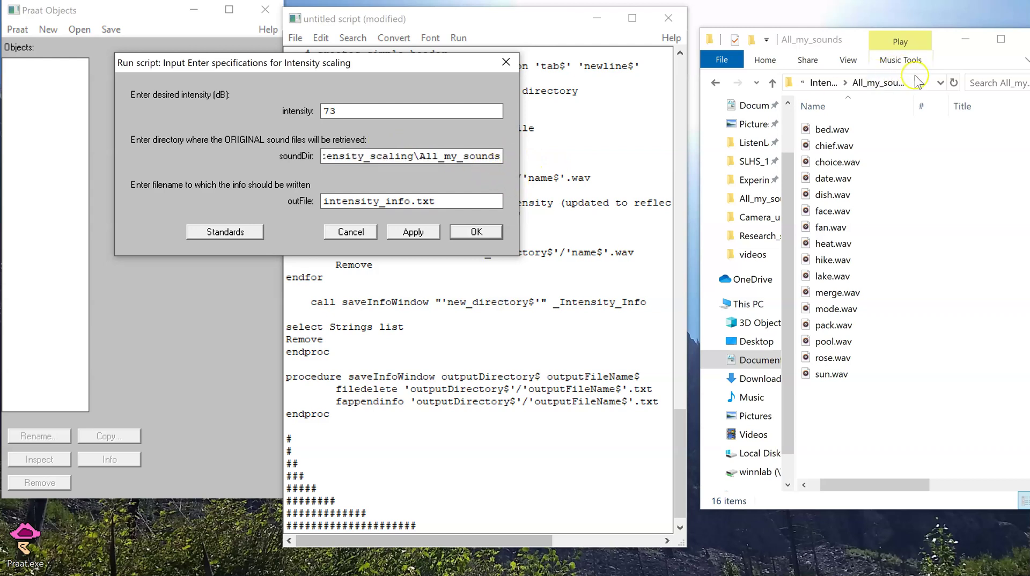
click(918, 81)
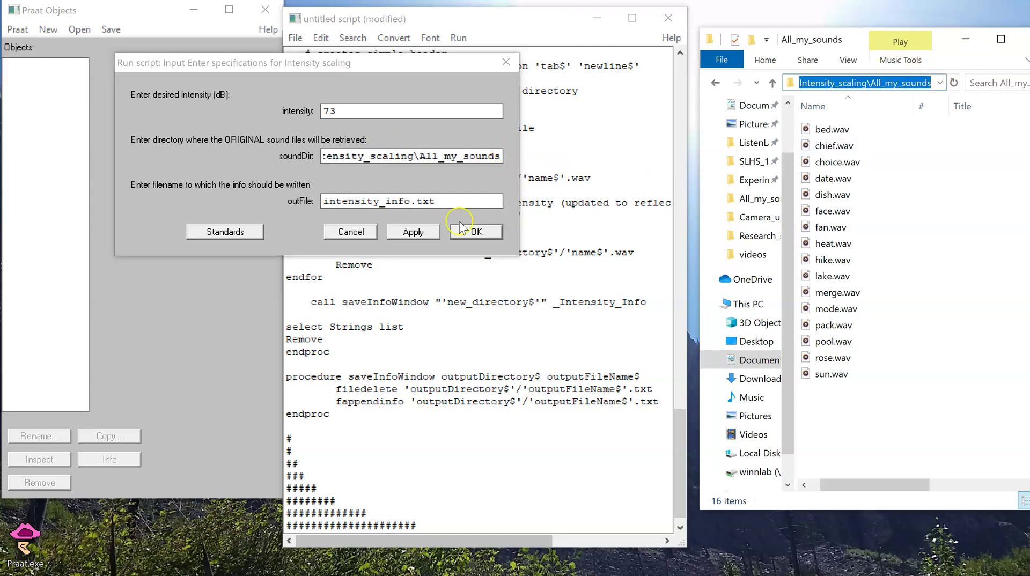
click(476, 233)
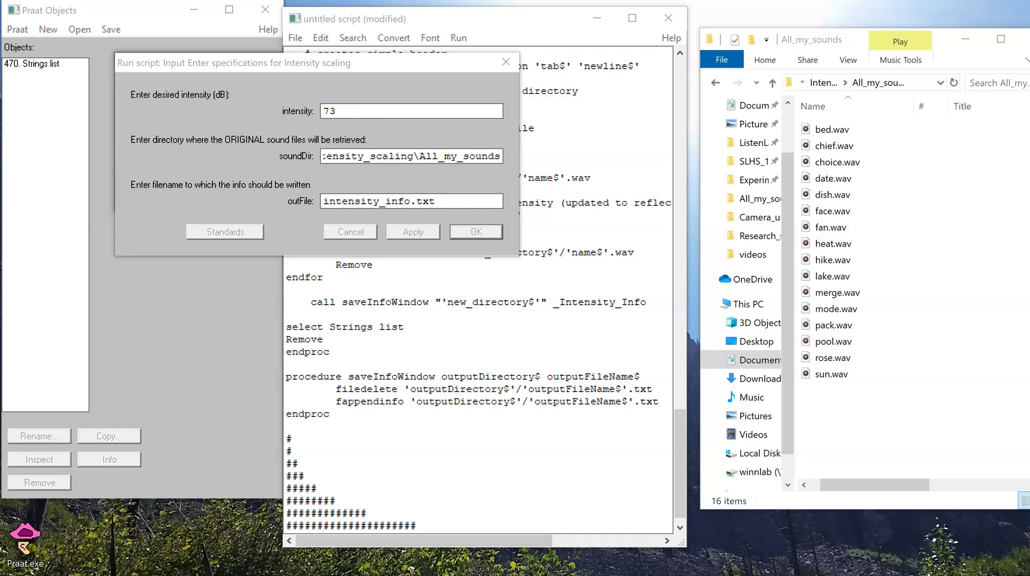
- Check in the Info results that bed went from 76.4 dB and see its adjustment
click(631, 561)
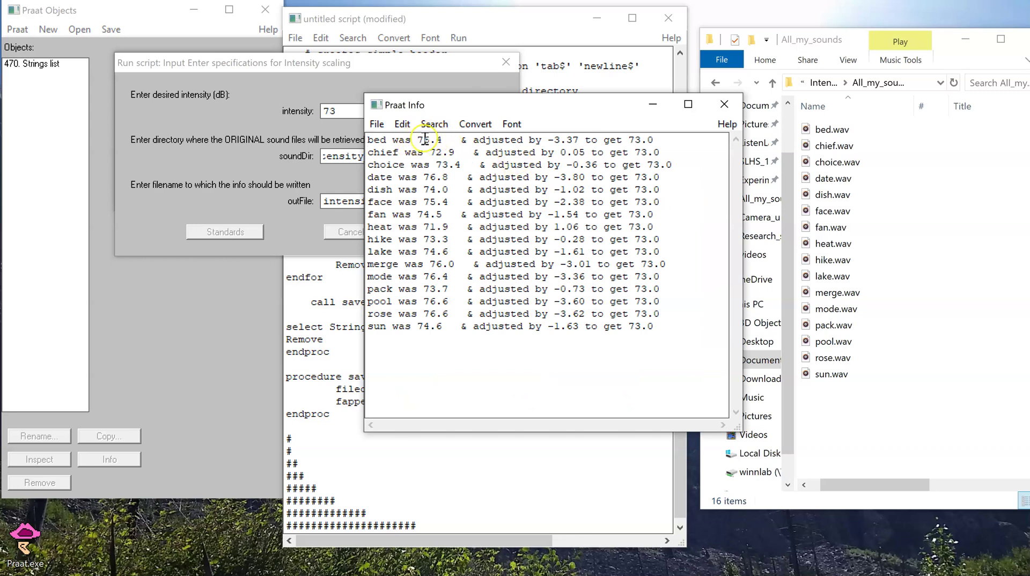
drag(417, 139, 442, 136)
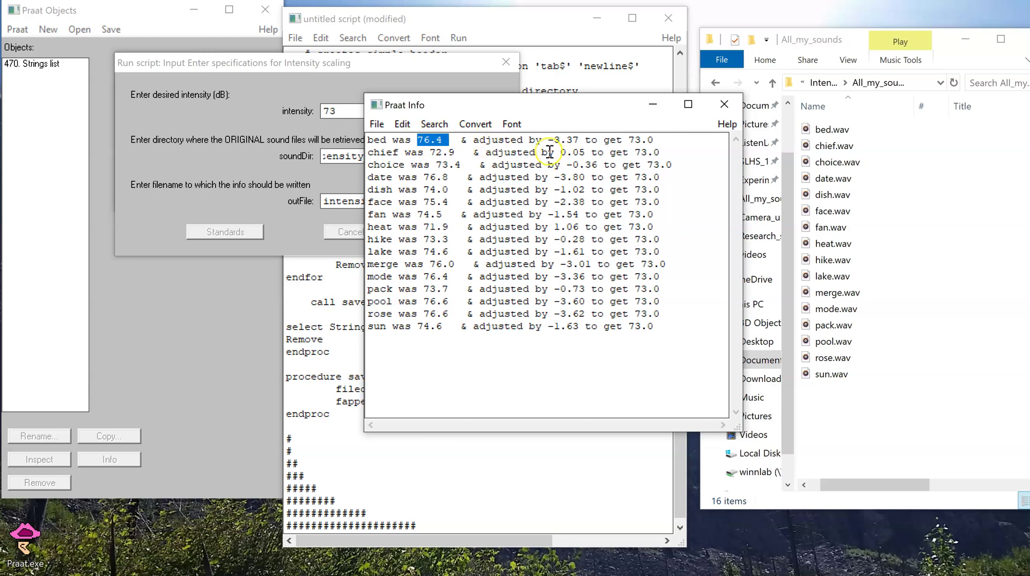
drag(547, 140, 568, 142)
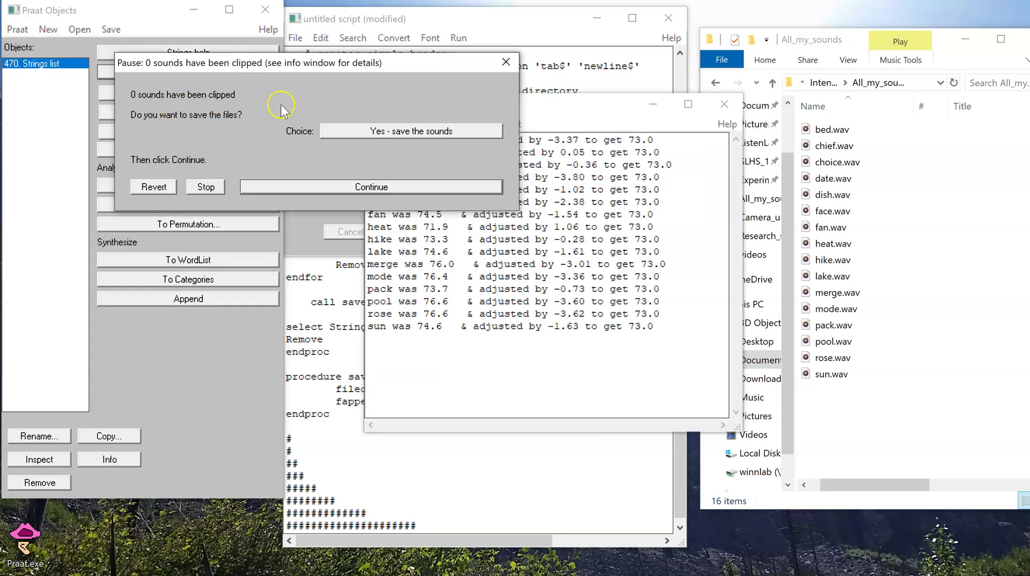
- Keep 'Yes - save the sounds' and continue, saving the 73 dB sounds to _Intensity73
click(463, 134)
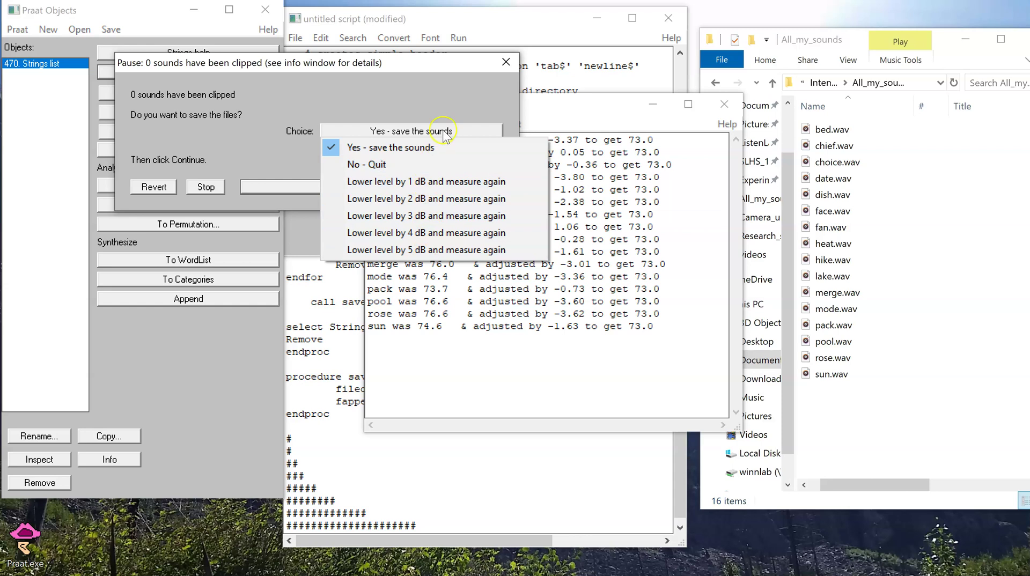
click(444, 107)
click(399, 188)
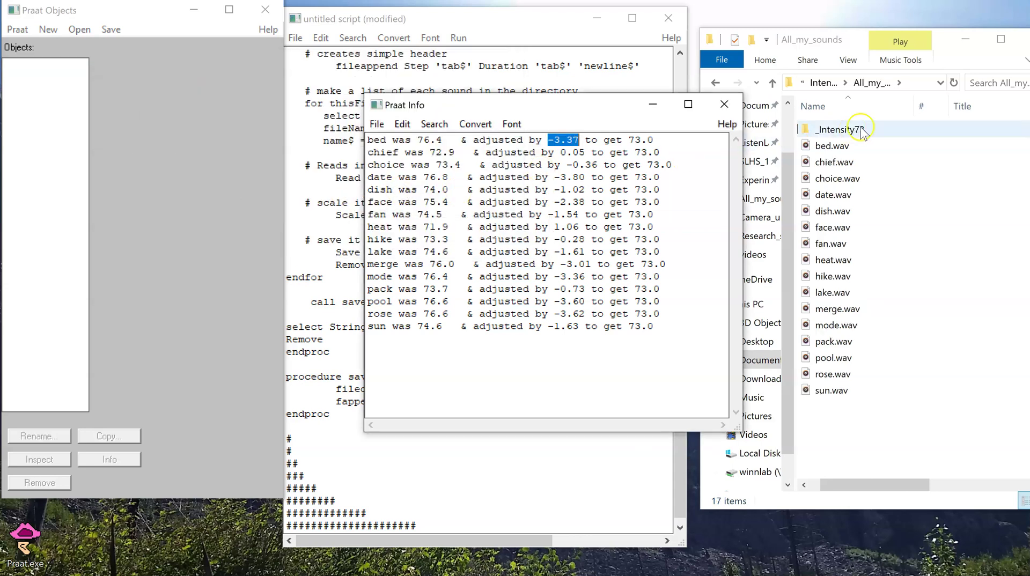
- Open _Intensity73 and view the _Intensity_Info.txt log's 16 adjustment lines, then close it
double_click(831, 134)
click(872, 130)
double_click(894, 130)
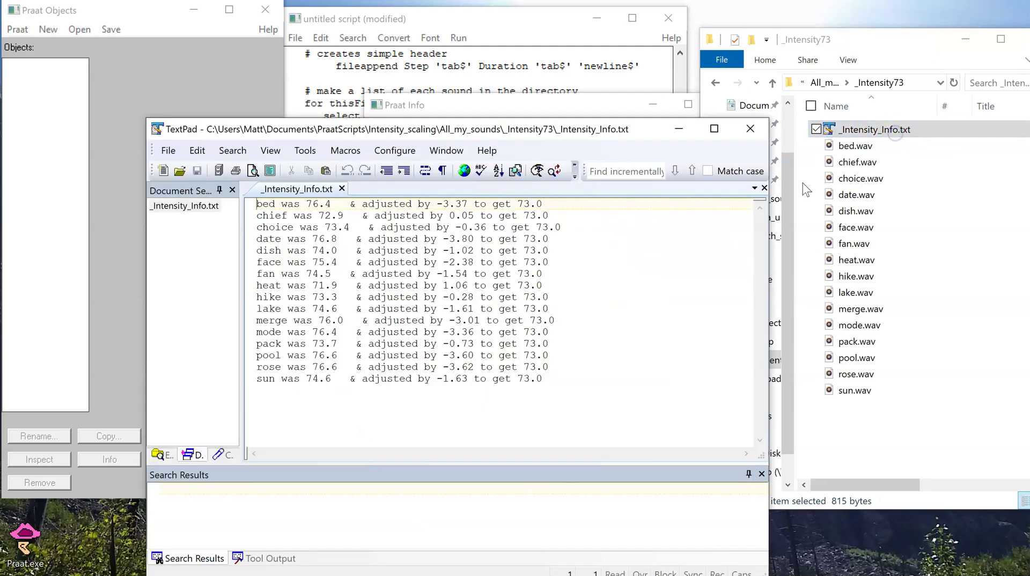
drag(550, 379, 272, 203)
click(604, 209)
click(750, 129)
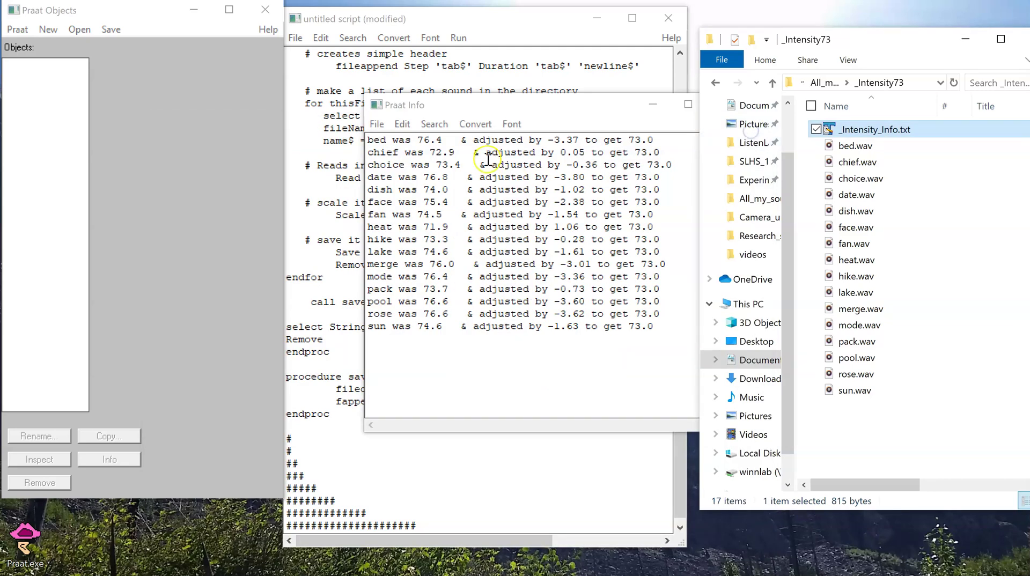
- Rerun the scaling script at a 76 dB target with soundDir set to All_my_sounds
click(490, 82)
key(ctrl+r)
click(351, 111)
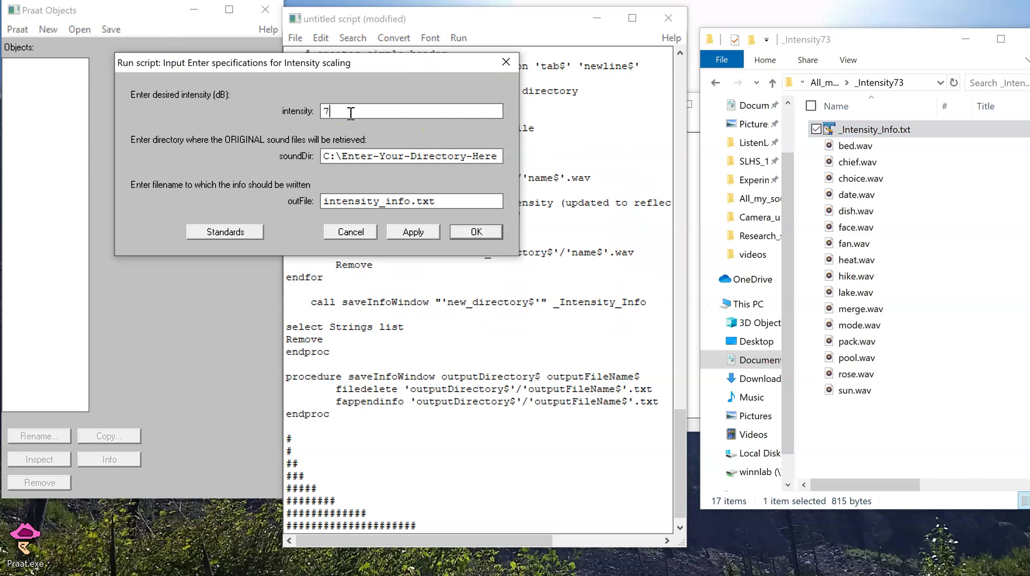
key(Tab)
key(ctrl+v)
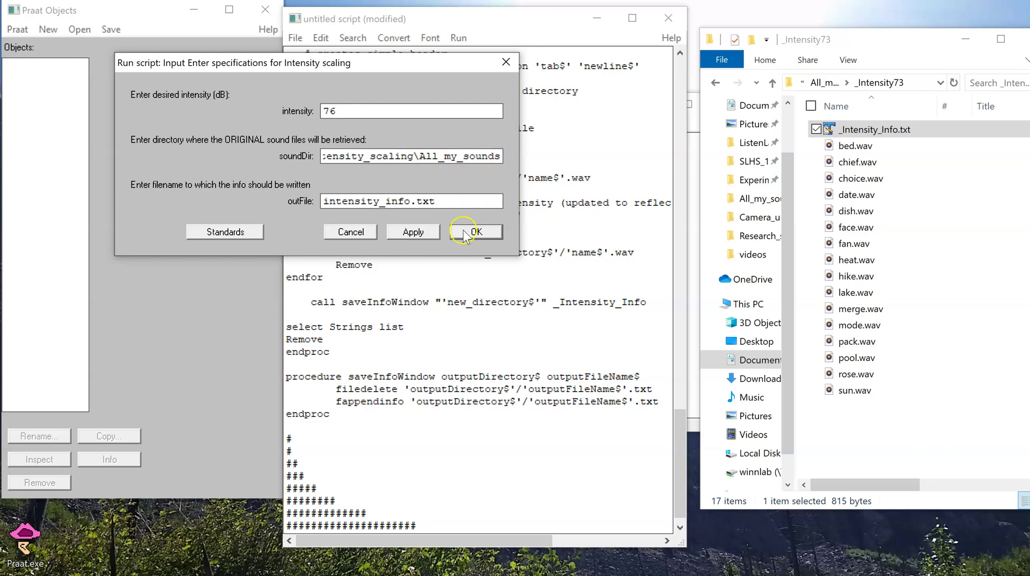
click(468, 235)
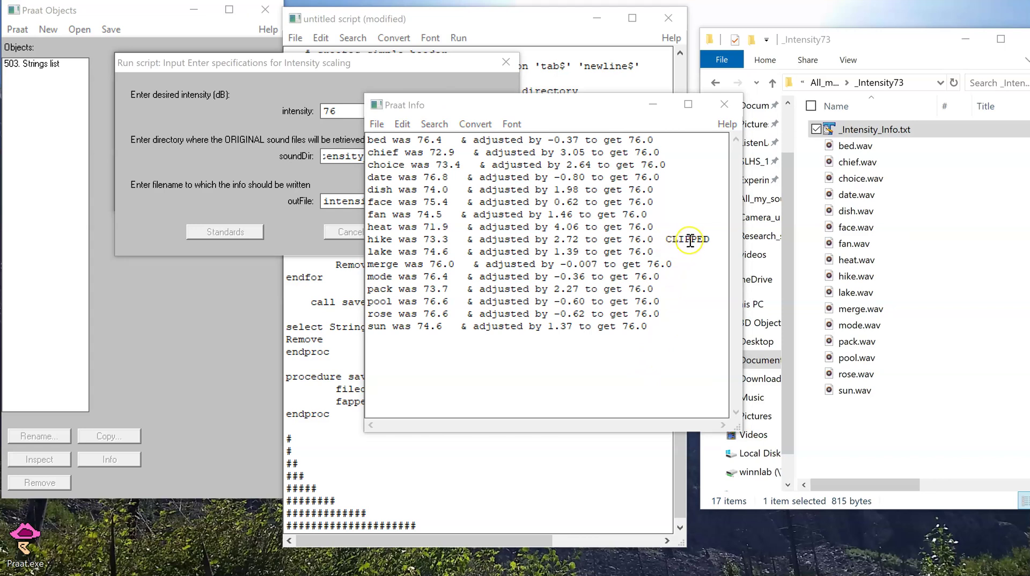
- Note hike's CLIPPED warning, lower the level by 2 dB to 74 dB, and save the sounds
click(690, 239)
double_click(690, 240)
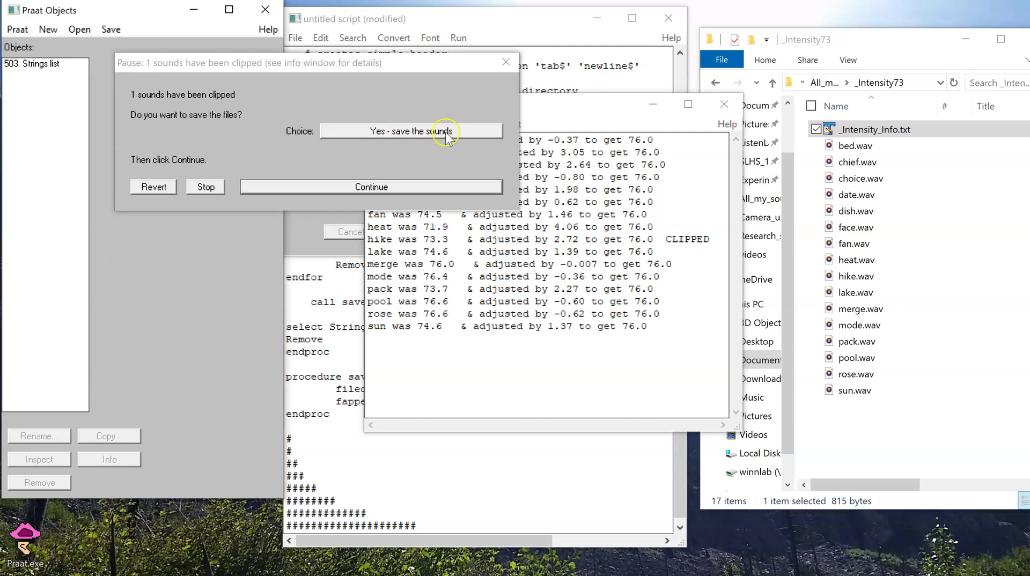
click(447, 134)
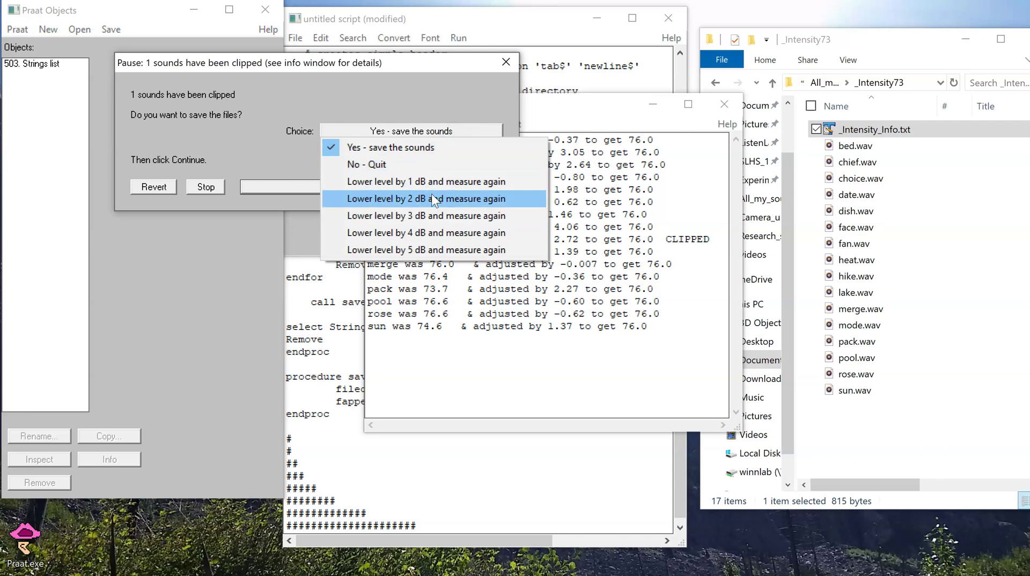
click(445, 201)
click(432, 188)
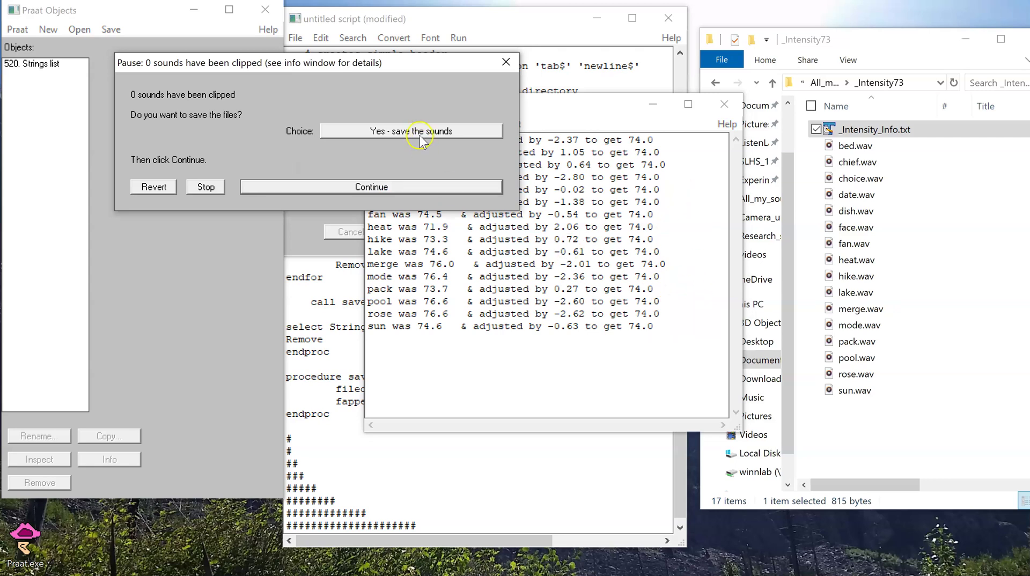
click(408, 188)
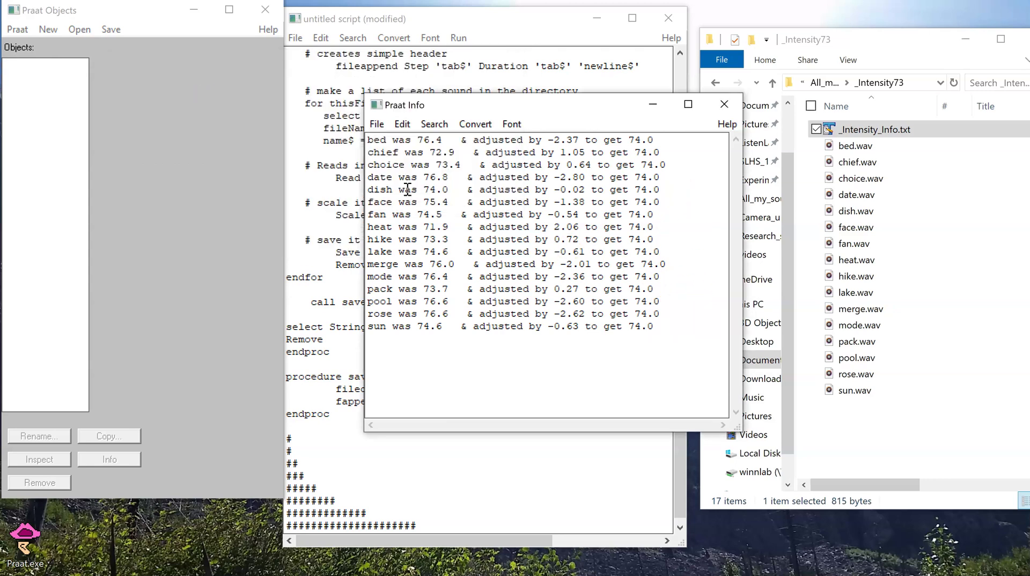
- Open _Intensity74 to check its 16 scaled wav files, then return to All_my_sounds
click(813, 83)
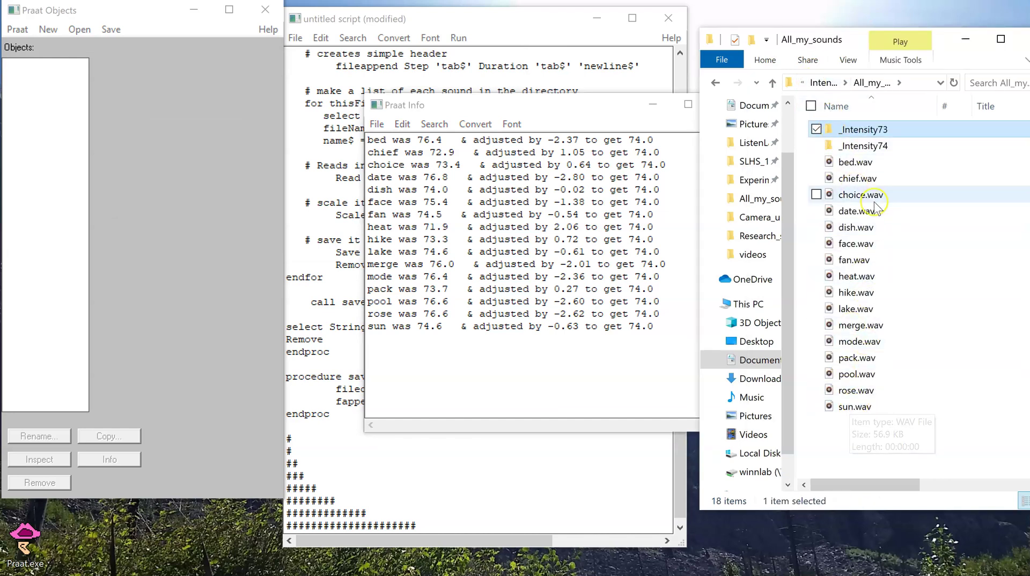
double_click(874, 153)
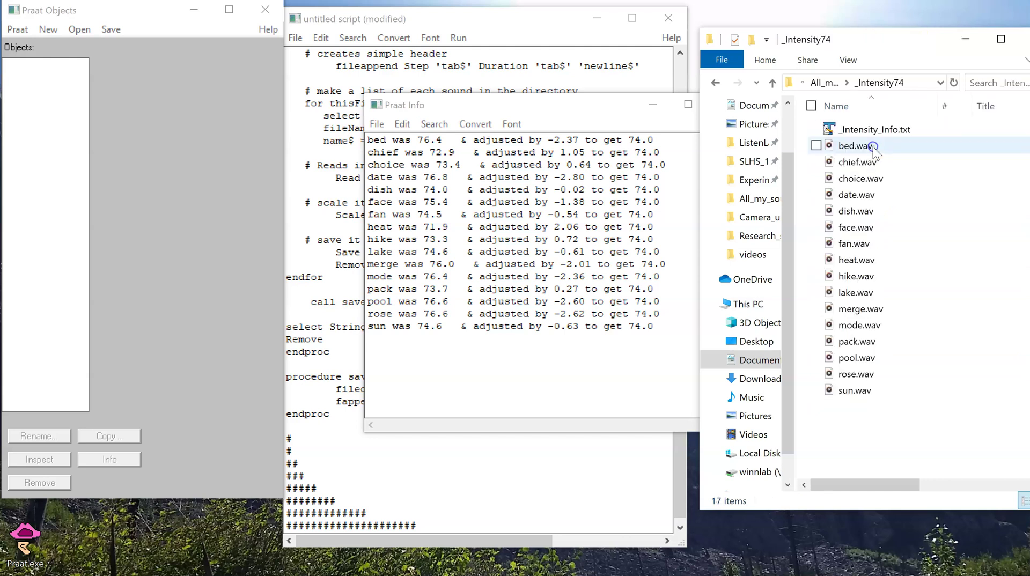
drag(861, 424, 859, 138)
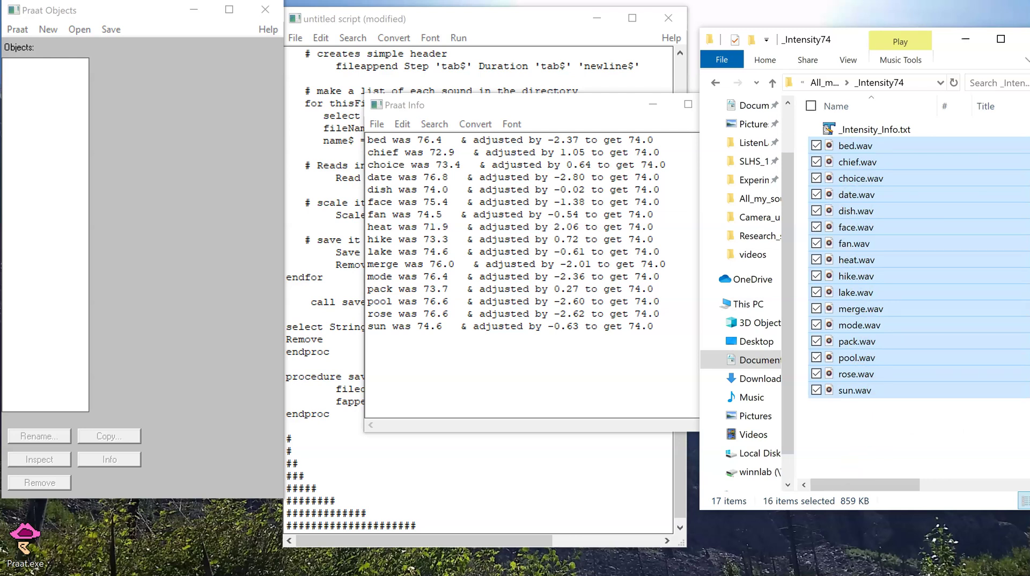
click(301, 559)
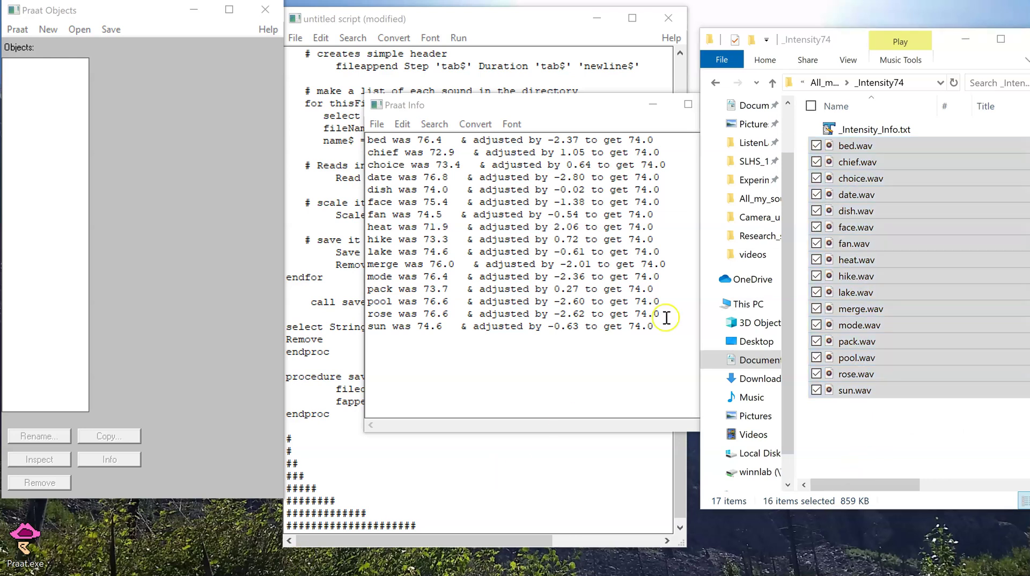
click(825, 85)
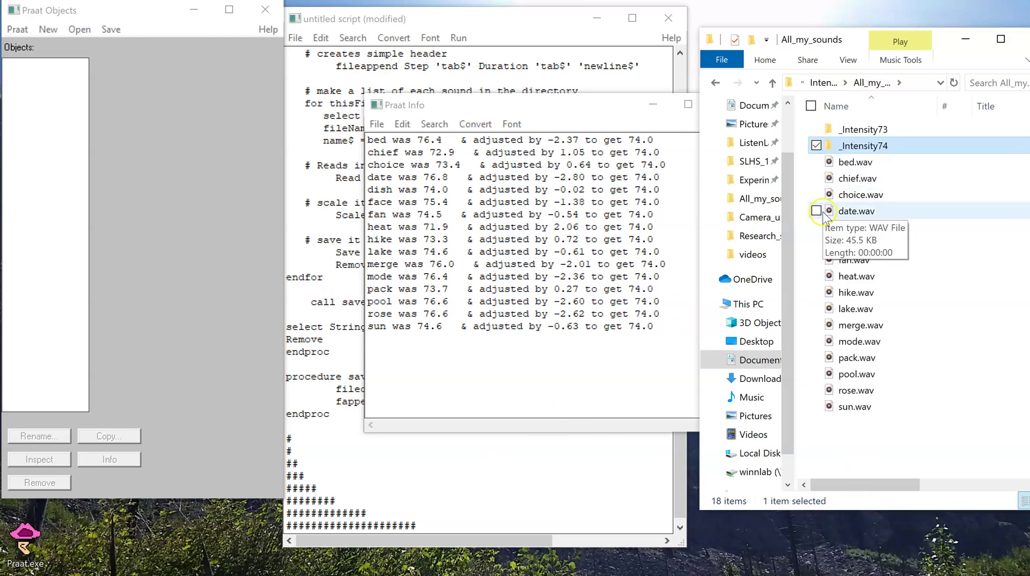
- Run the scaling script at 83 dB with soundDir replaced by the All_my_sounds path
click(371, 78)
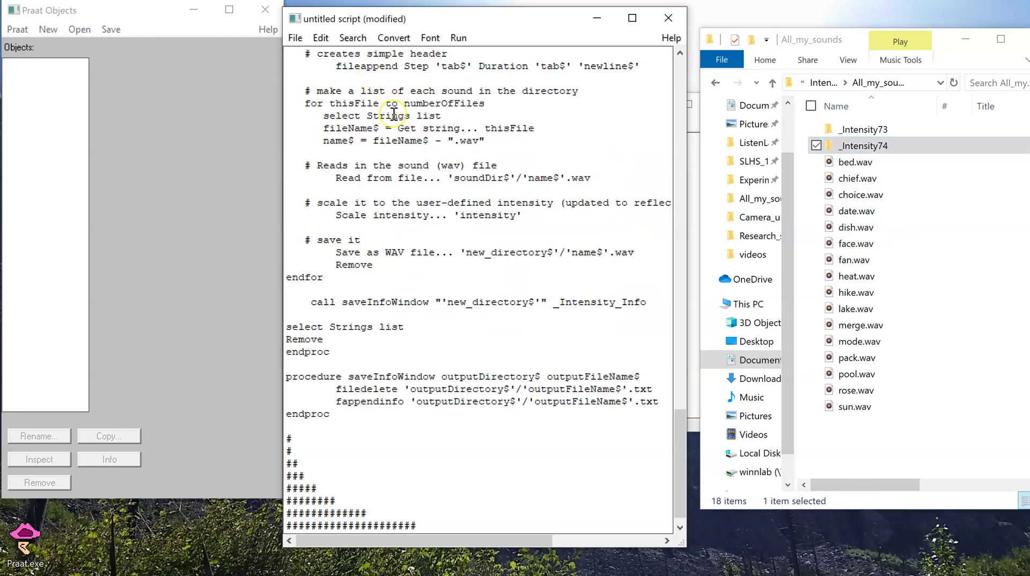
key(ctrl+r)
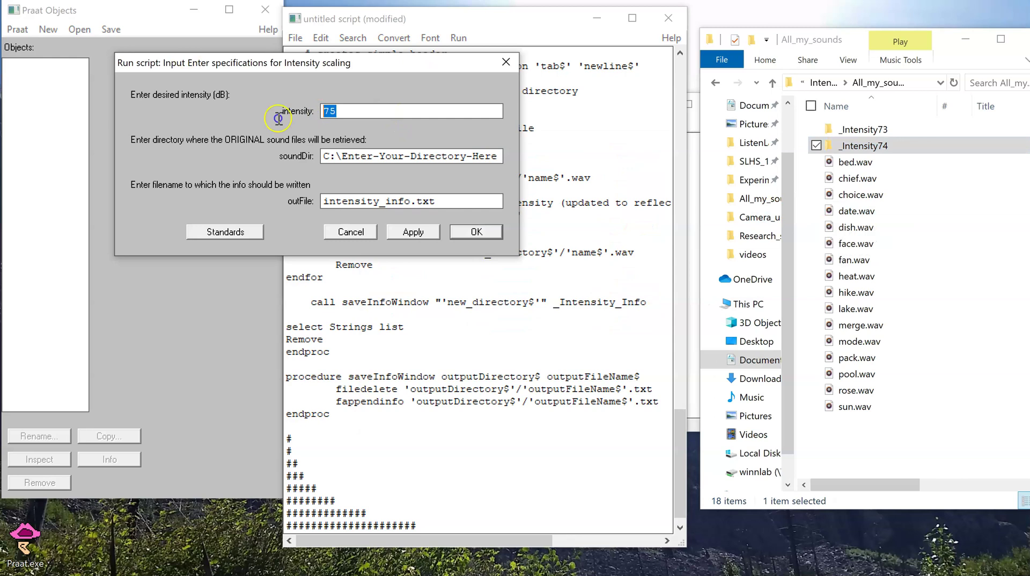
text(83)
double_click(333, 156)
key(ctrl+v)
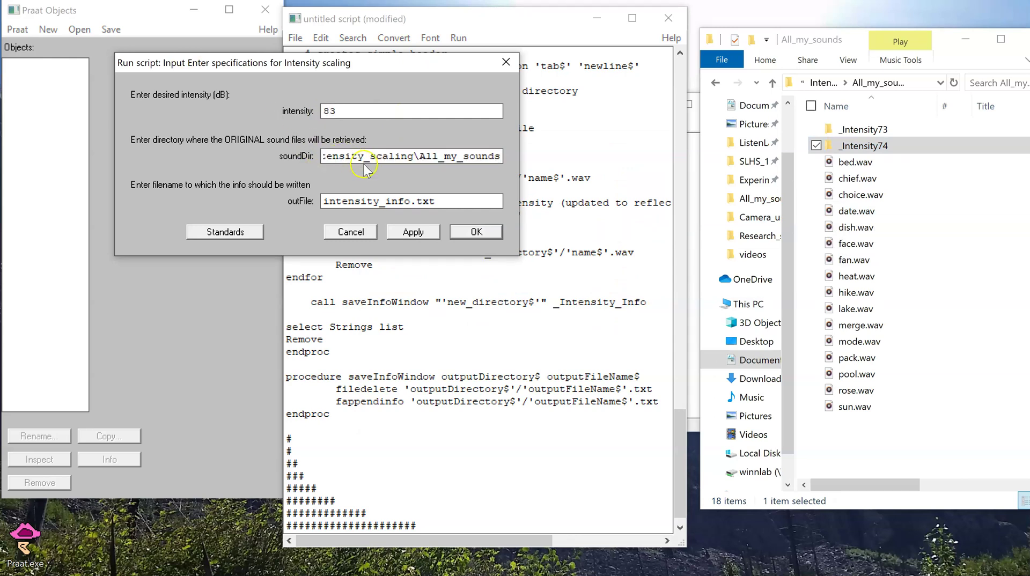
click(472, 232)
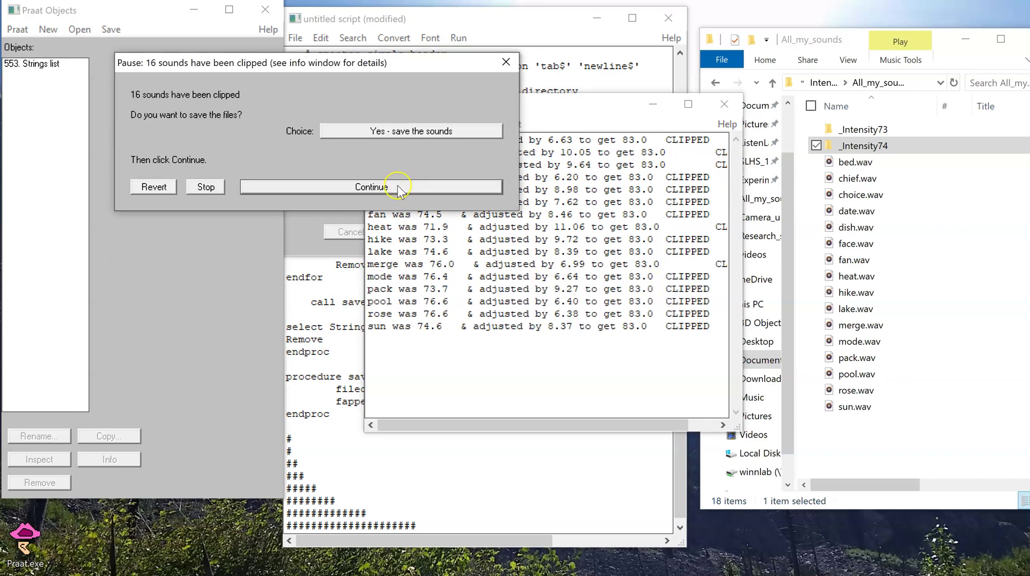
- Save the clipped 83 dB sounds anyway, dismissing all 16 clipping warnings
click(397, 187)
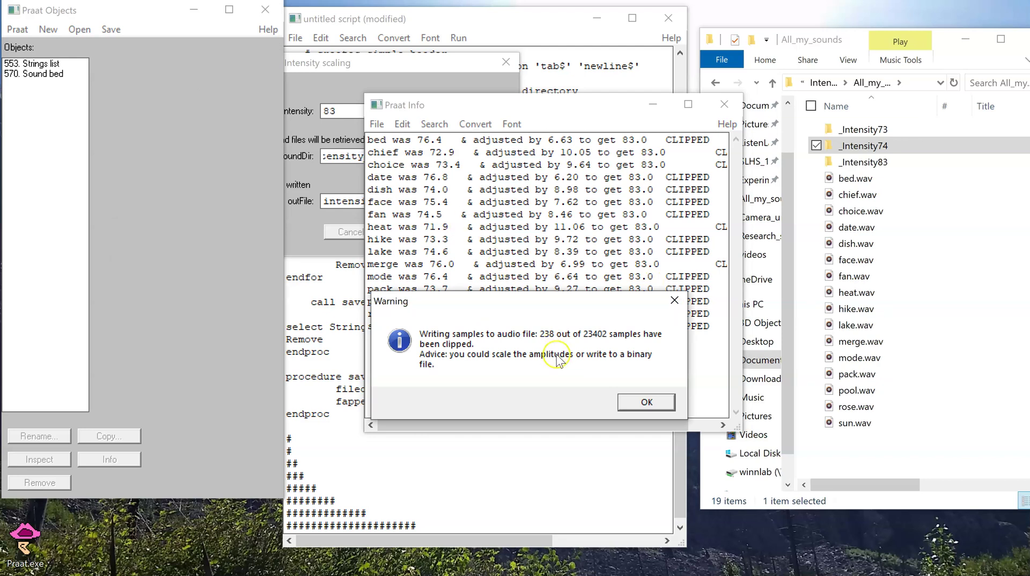
click(641, 404)
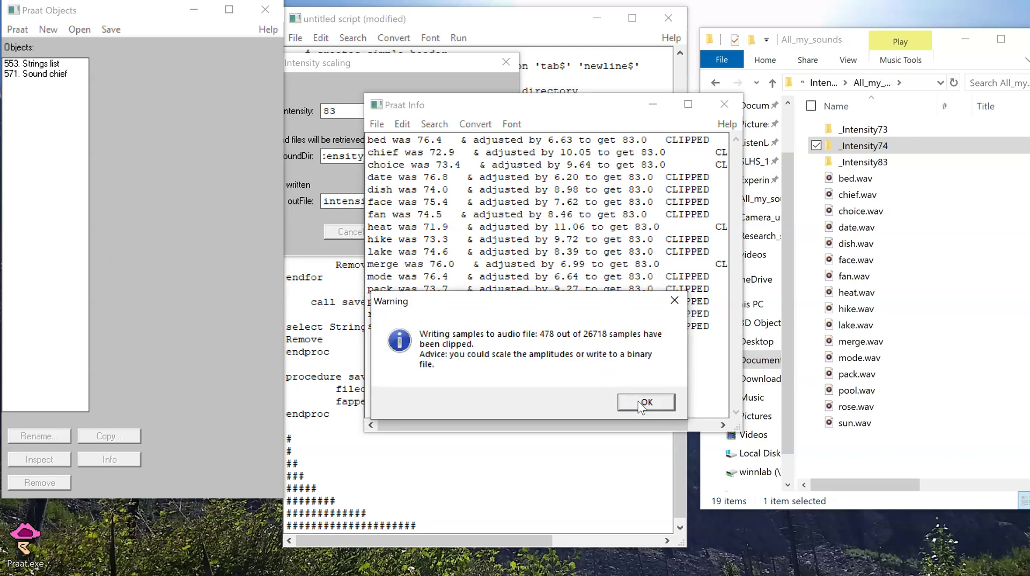
click(639, 400)
click(638, 400)
click(638, 400)
click(638, 401)
click(638, 401)
click(638, 401)
click(638, 401)
click(639, 401)
click(639, 400)
click(639, 401)
click(639, 400)
click(639, 401)
click(639, 400)
click(639, 401)
click(638, 400)
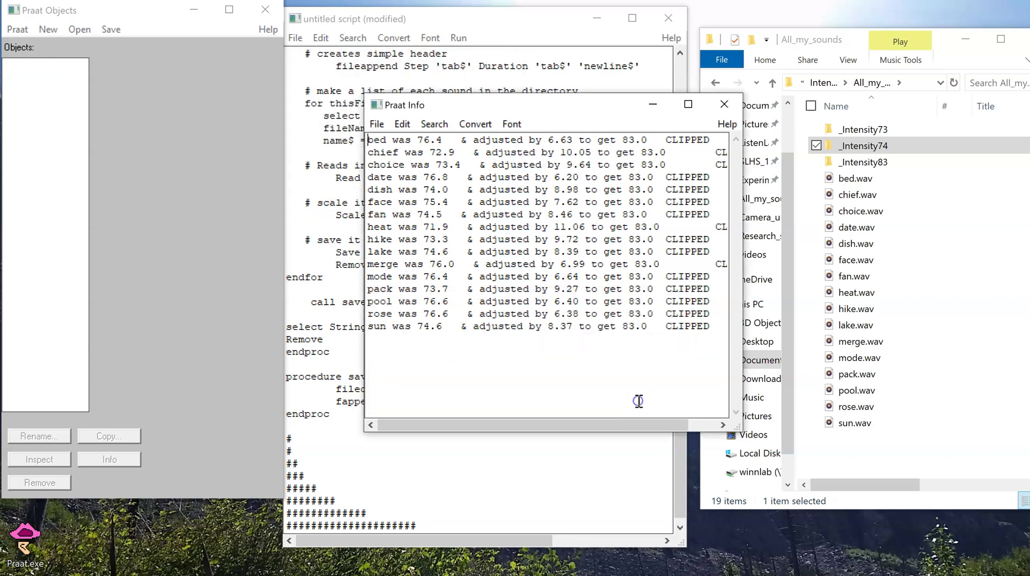
- From _Intensity83, load pack.wav into Praat and open it in the sound editor
double_click(858, 162)
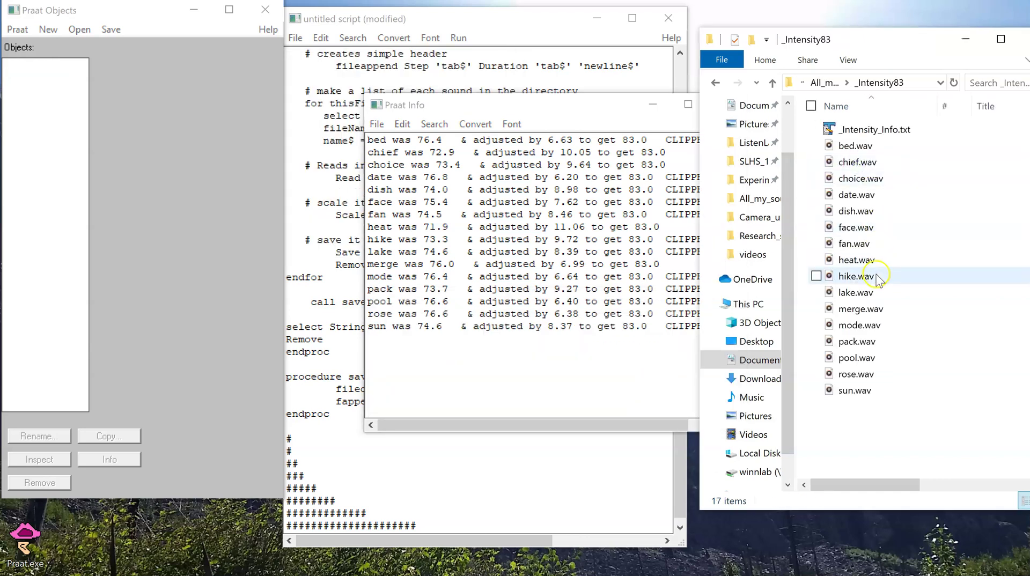
click(857, 293)
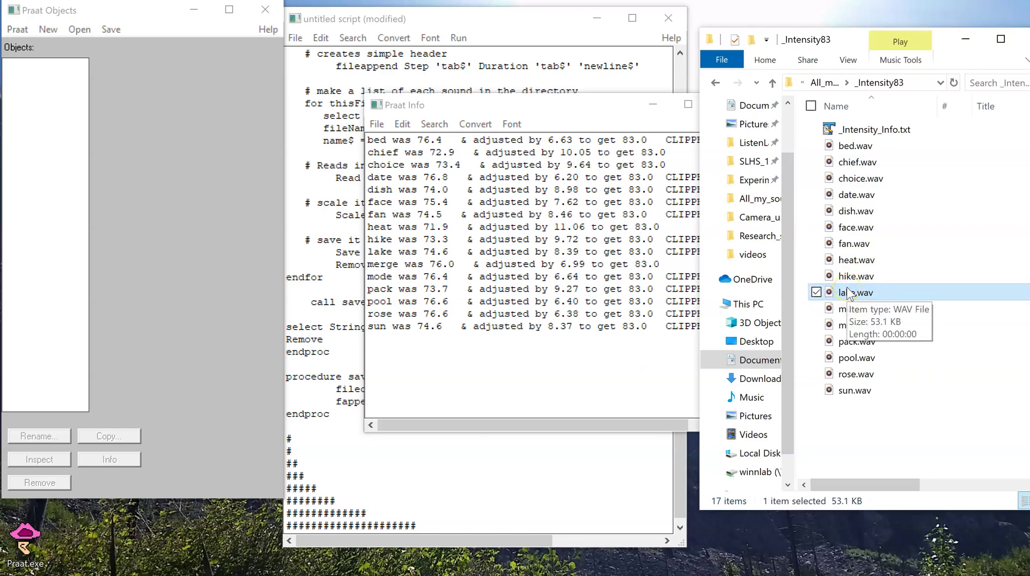
drag(854, 341, 27, 536)
click(164, 138)
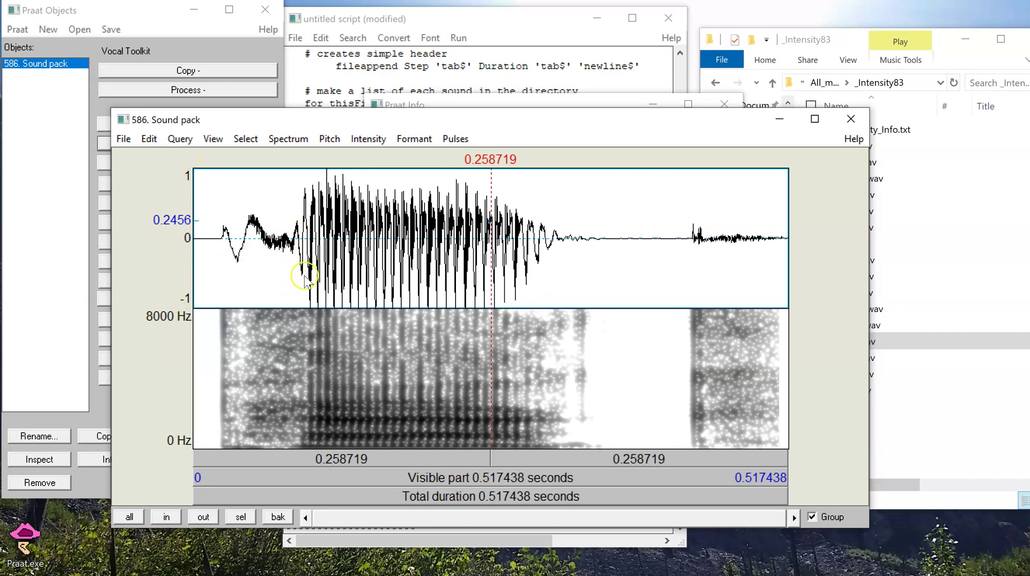
- Zoom into 0.095–0.160 s, then into the single cycle 0.113–0.127 s, to inspect the flattened peaks
drag(302, 276, 378, 286)
click(241, 517)
click(443, 267)
drag(485, 266, 361, 266)
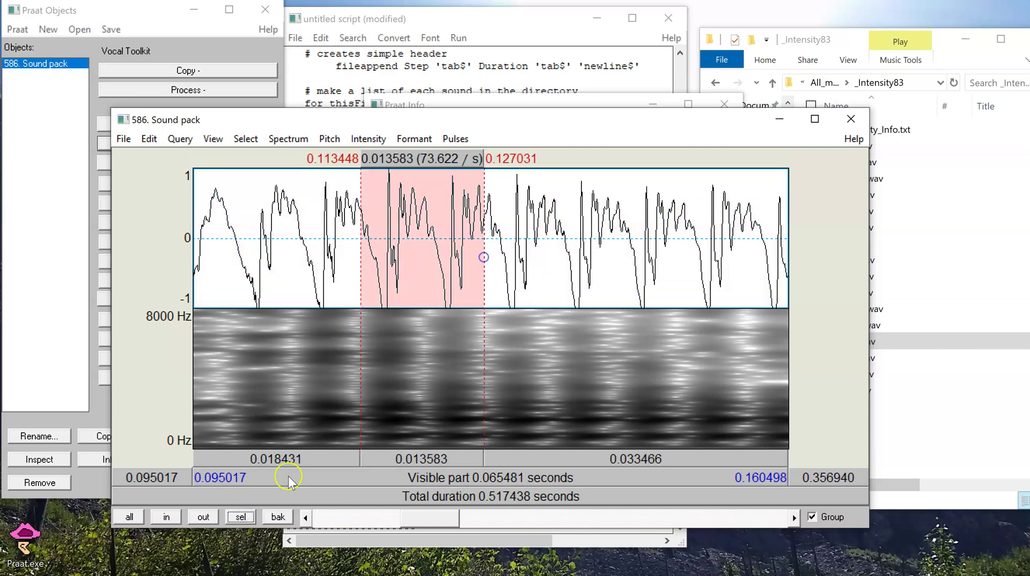
click(240, 517)
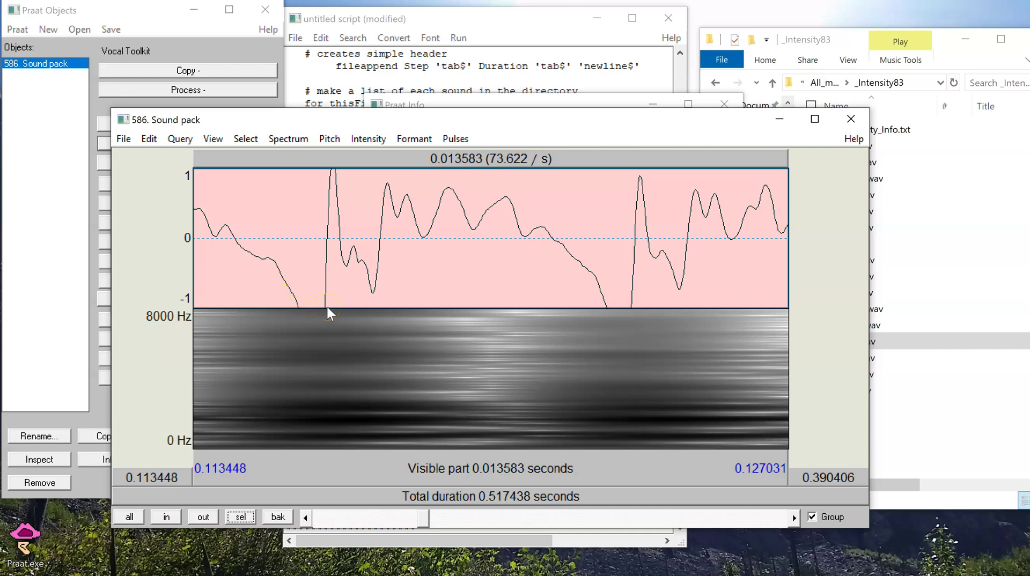
- Show the whole pack sound again, close its editor, and return to the scaling script
click(130, 516)
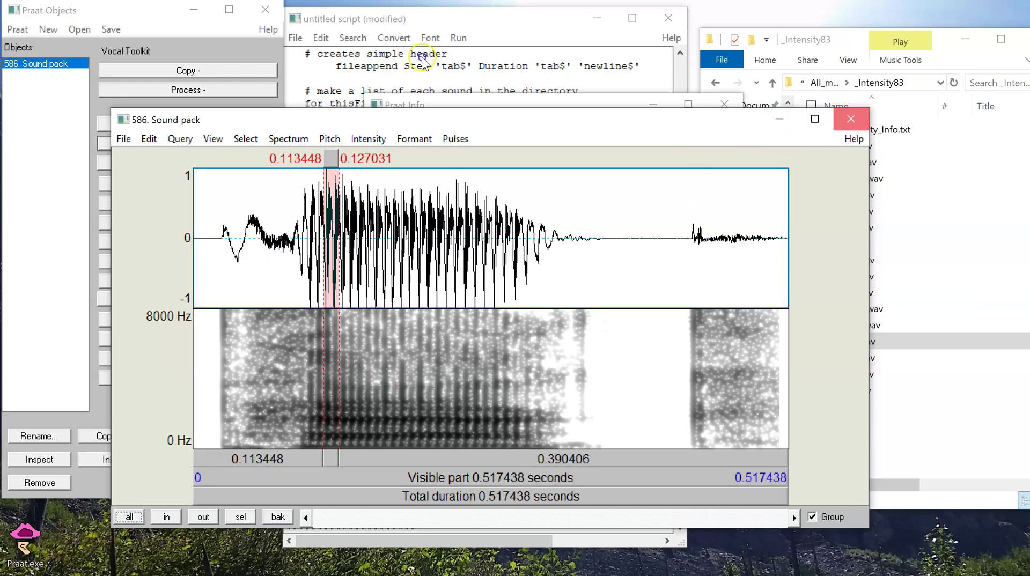
click(851, 119)
click(498, 69)
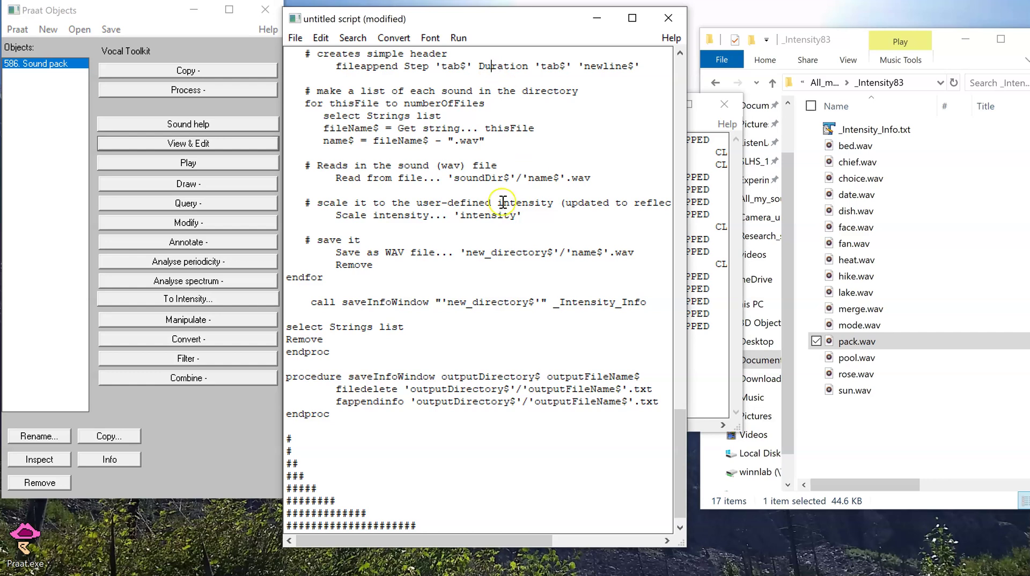
click(492, 181)
click(480, 181)
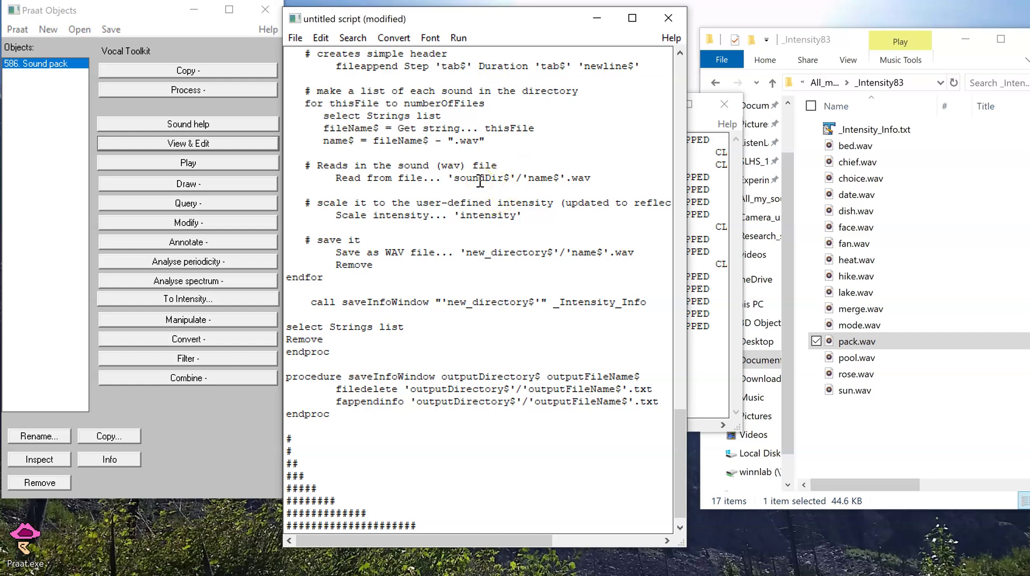